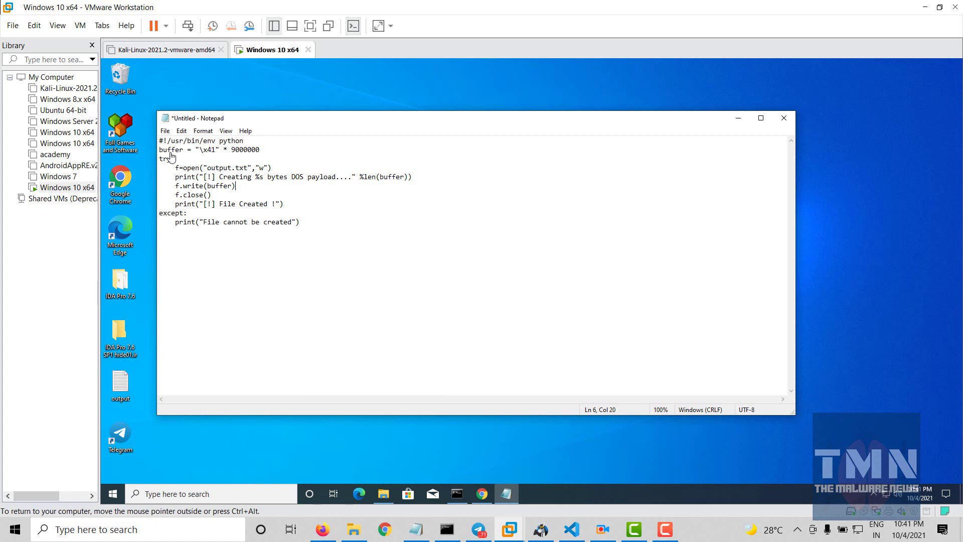
key(Up)
key(Up)
key(Up)
key(End)
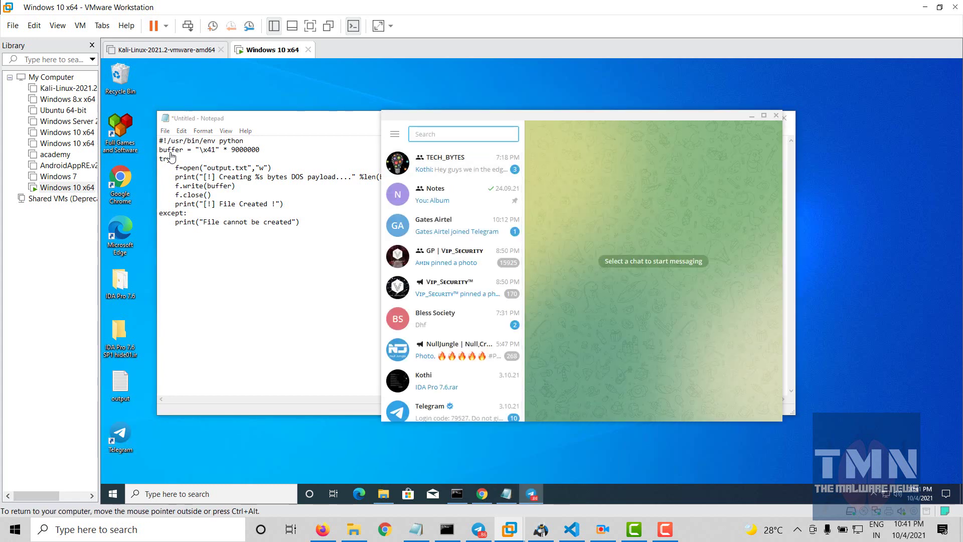
text(save)
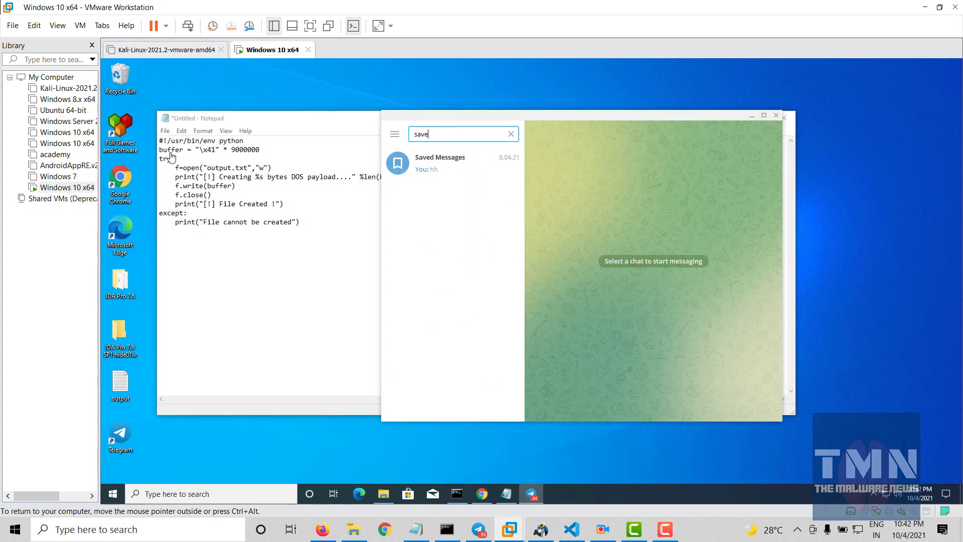
text(d)
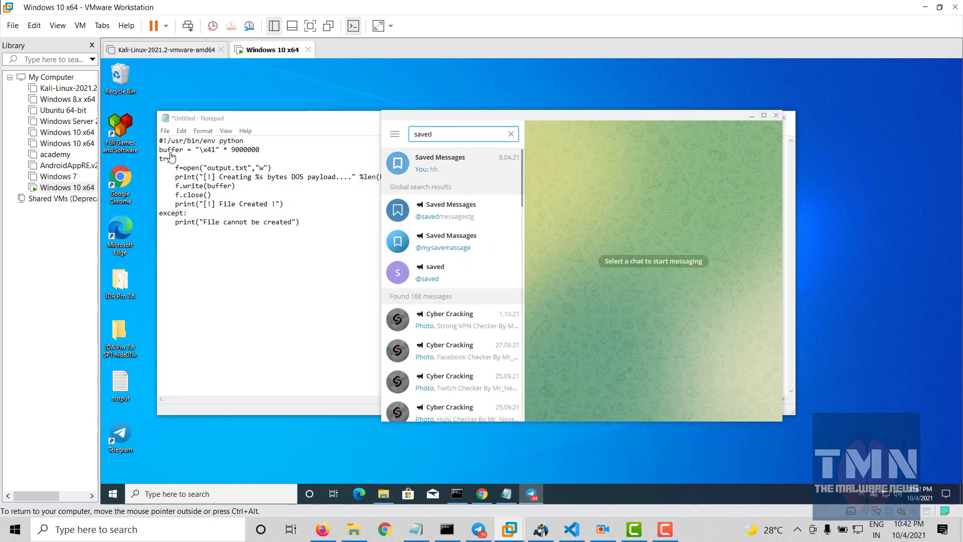
Step: Open the Saved Messages chat and minimize the script window out of the way
key(Return)
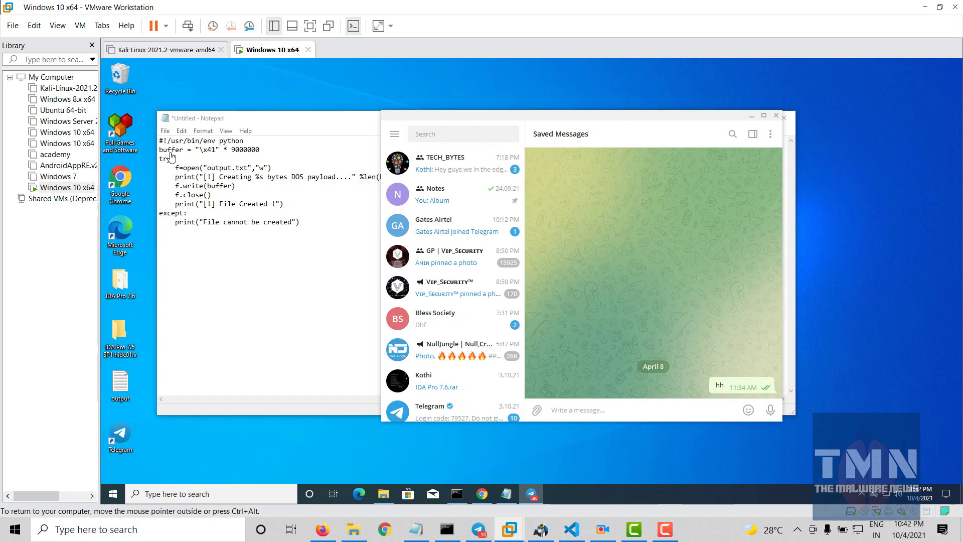
key(alt+Tab)
key(super+Down)
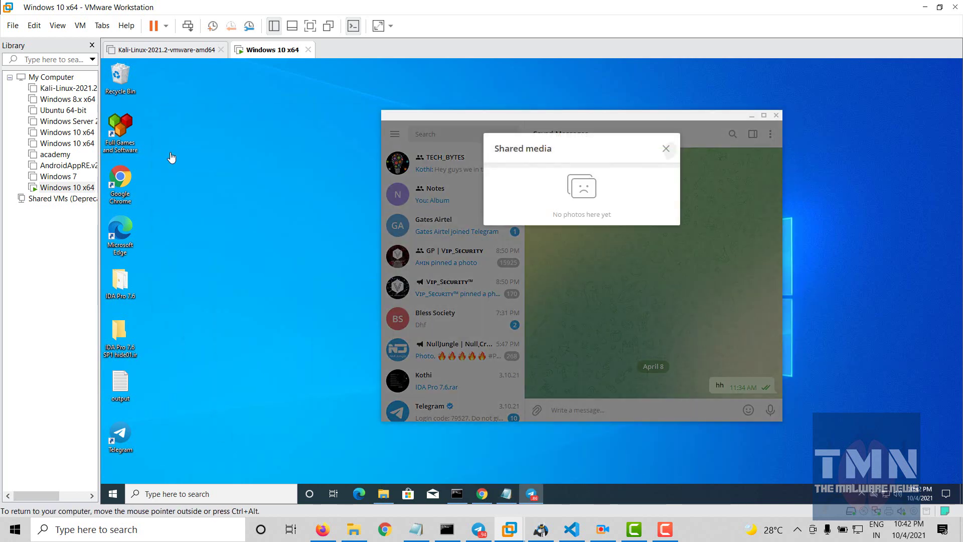
key(Escape)
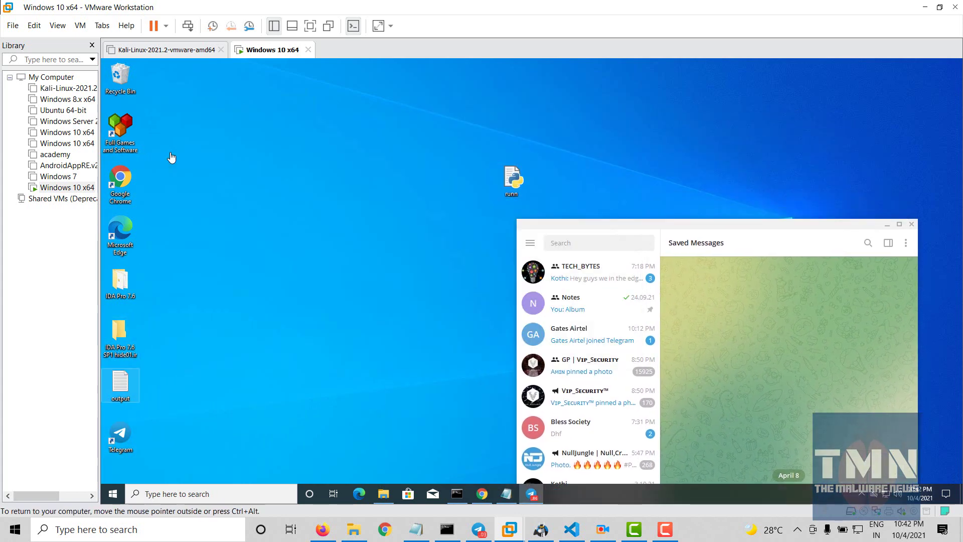
Step: Open the generated output file and copy its entire run of 'A' characters
double_click(120, 384)
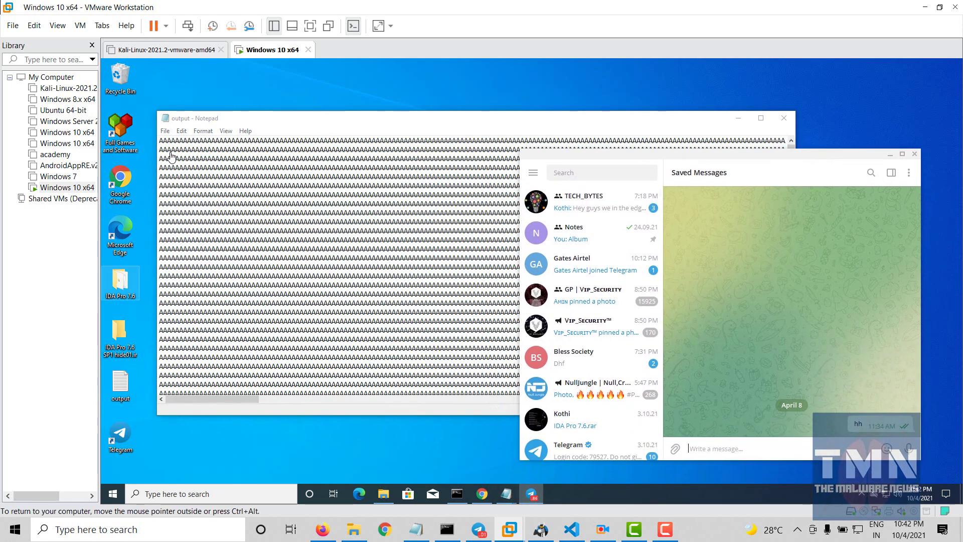
key(ctrl+a)
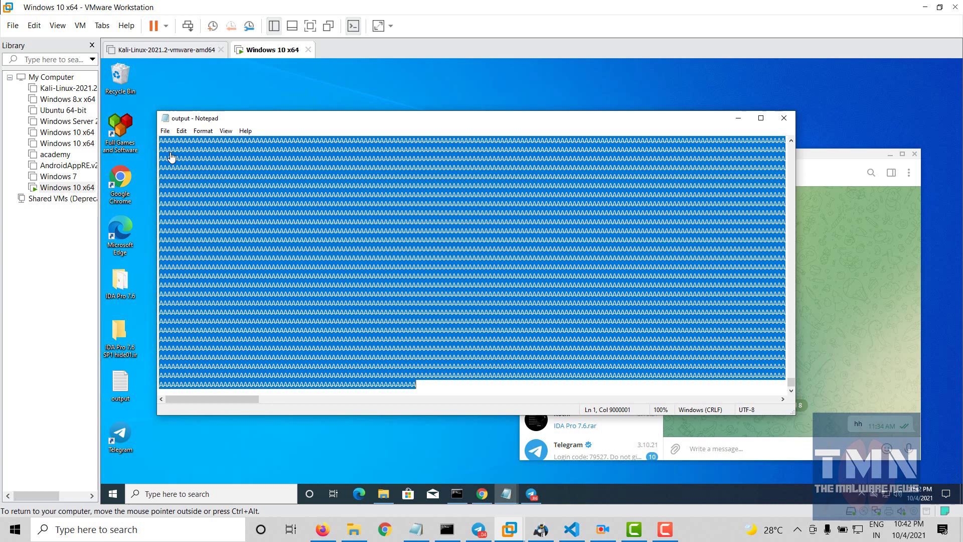
key(Menu)
key(Down)
key(Down)
key(Return)
Step: Minimize Notepad and move the Telegram window toward the screen centre
key(super+Down)
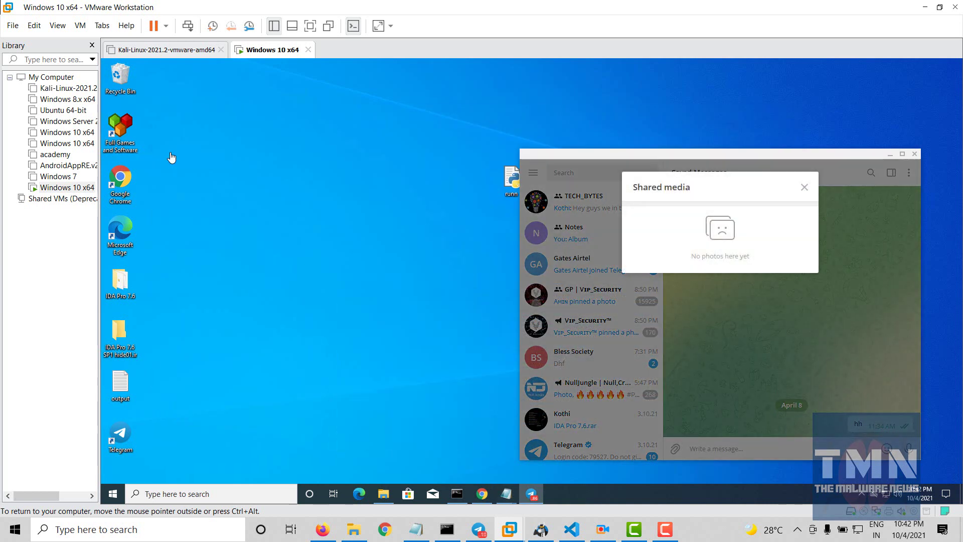
key(Escape)
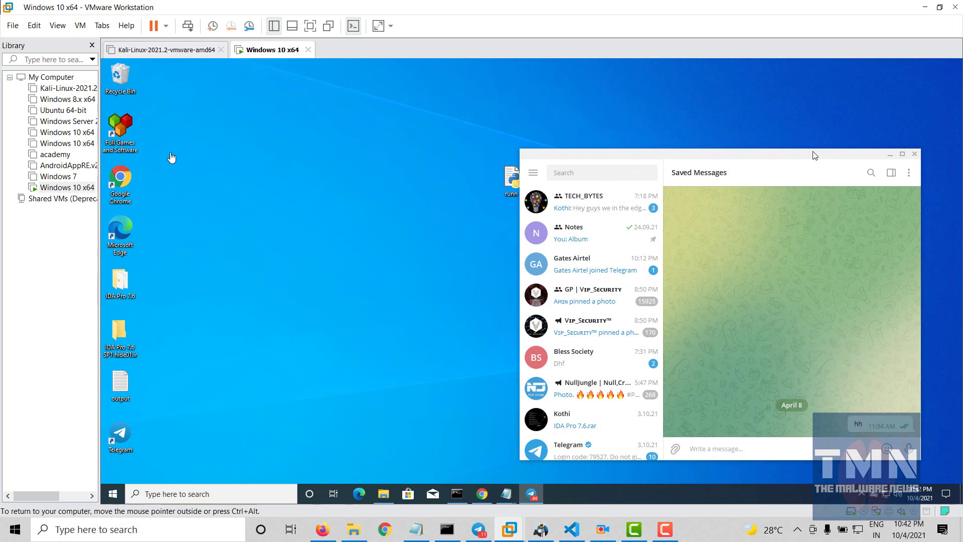
mouse_move(812, 155)
mouse_down()
mouse_move(653, 123)
mouse_move(649, 109)
mouse_up()
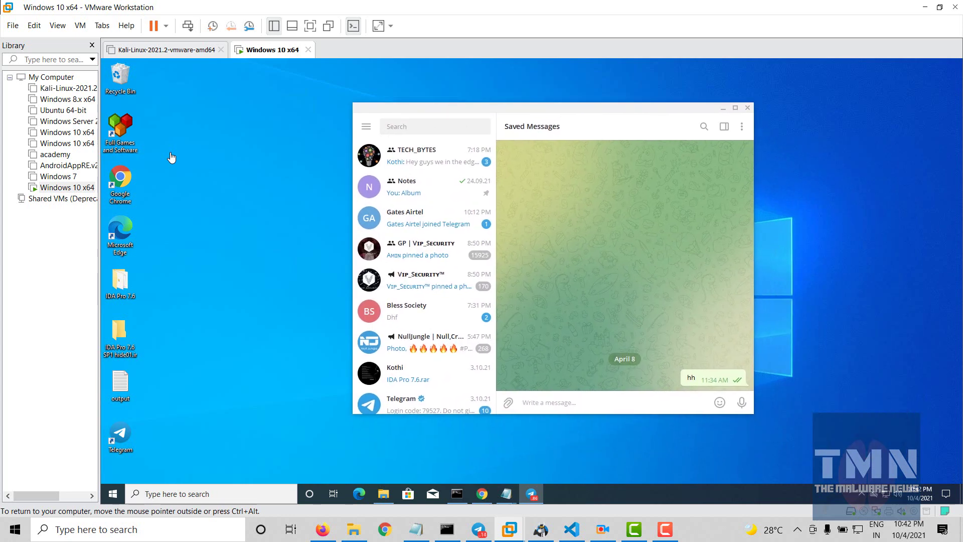
Step: Bring up the editing menu in the 'Write a message...' field to paste the payload
right_click(577, 402)
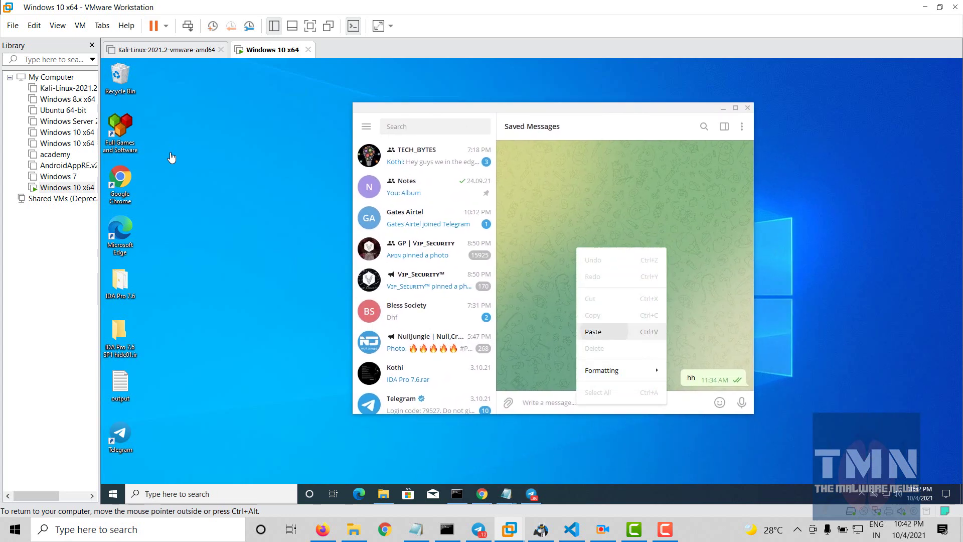